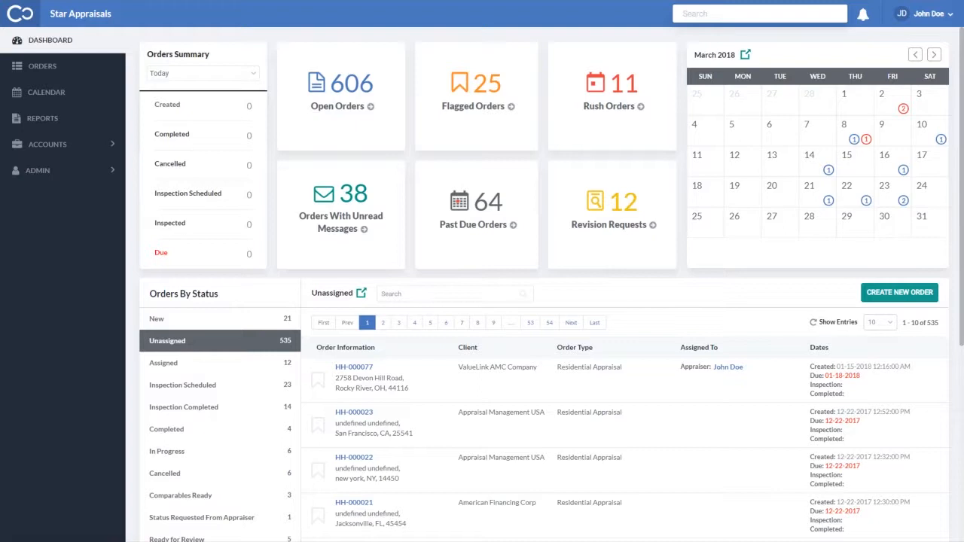
scroll(550, 301, down, 2)
scroll(550, 301, down, 3)
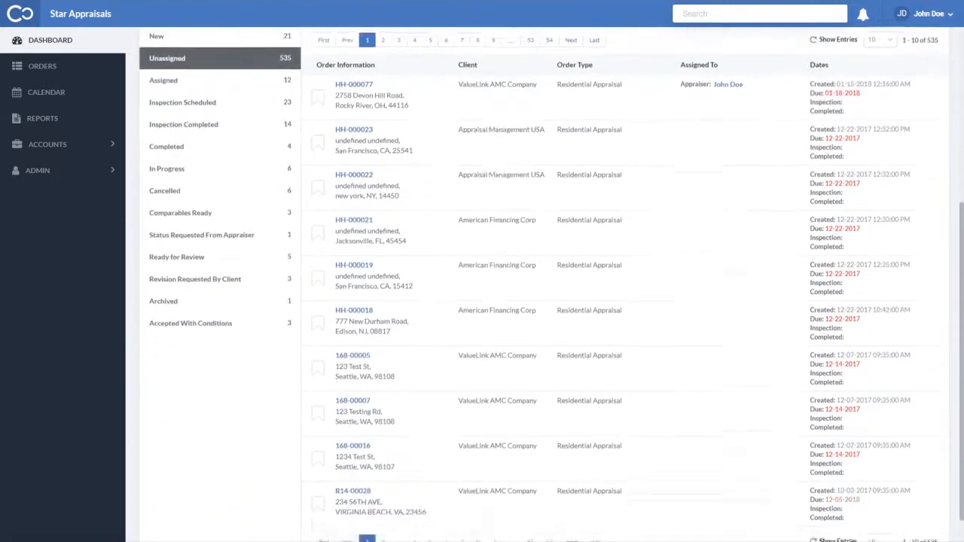
scroll(550, 301, up, 2)
scroll(550, 302, up, 2)
scroll(550, 301, up, 1)
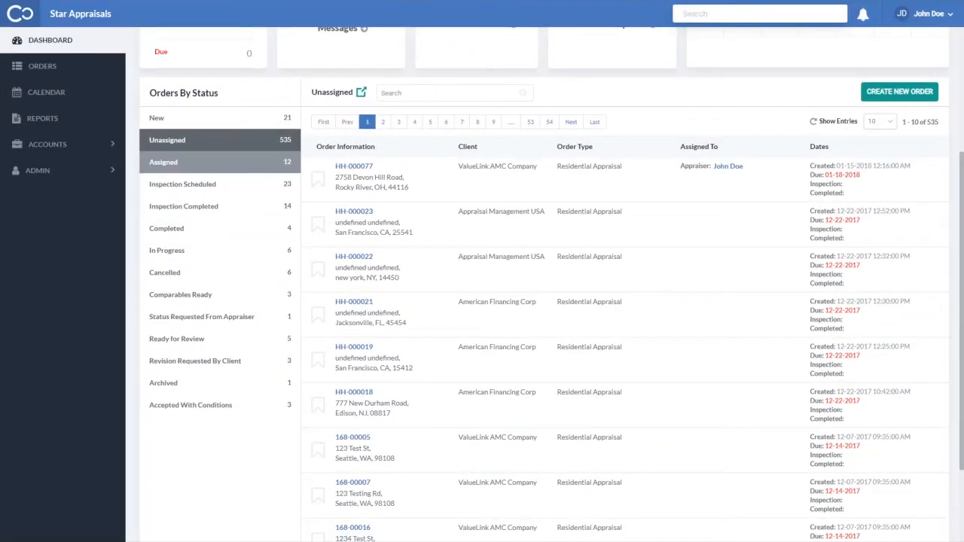
- Filter the orders table to the 12 orders with Assigned status
click(185, 167)
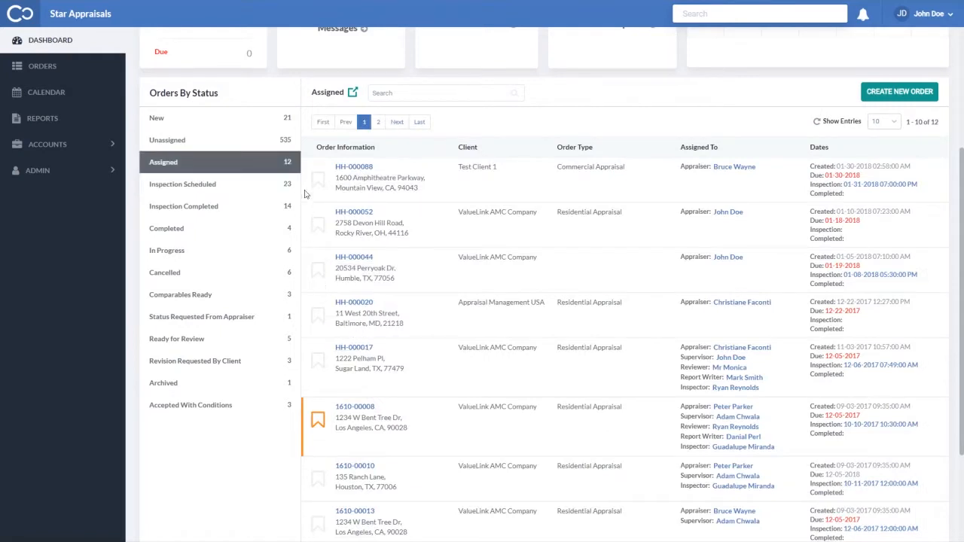
scroll(305, 193, up, 5)
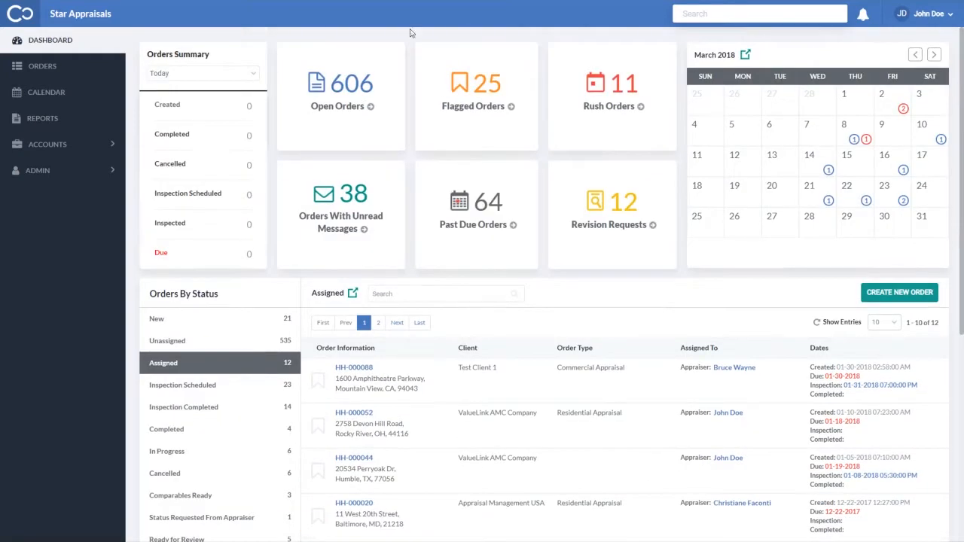
click(683, 13)
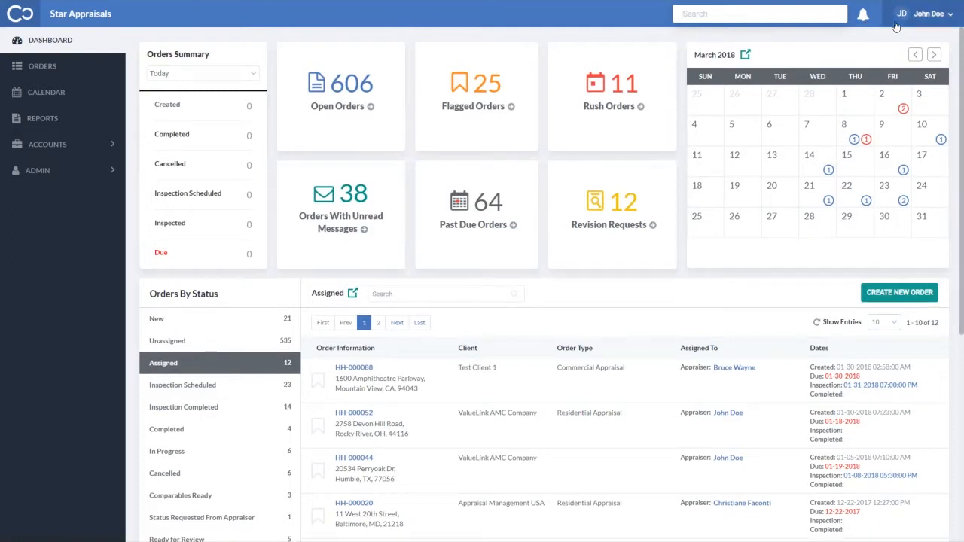
click(939, 20)
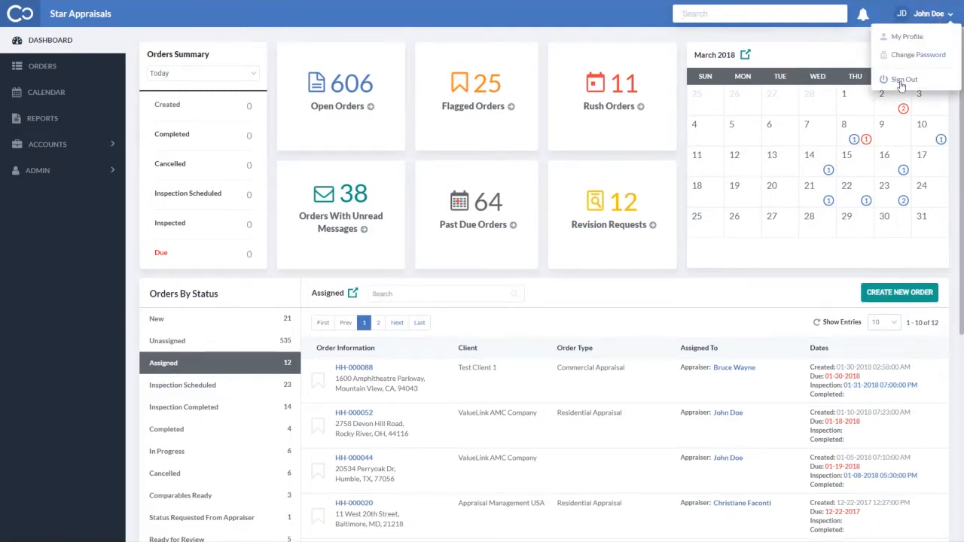